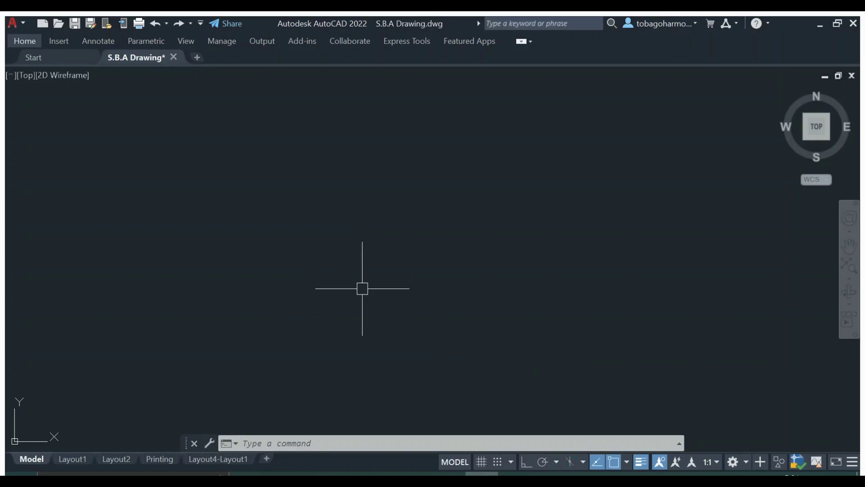
# - Draw a 500-unit horizontal line from a point mid-drawing, with Ortho mode on
pyautogui.write('line')
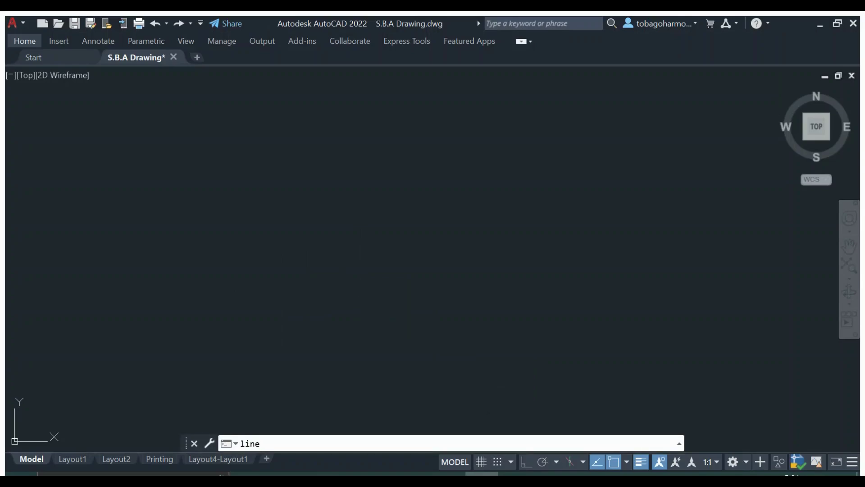
pyautogui.press('Return')
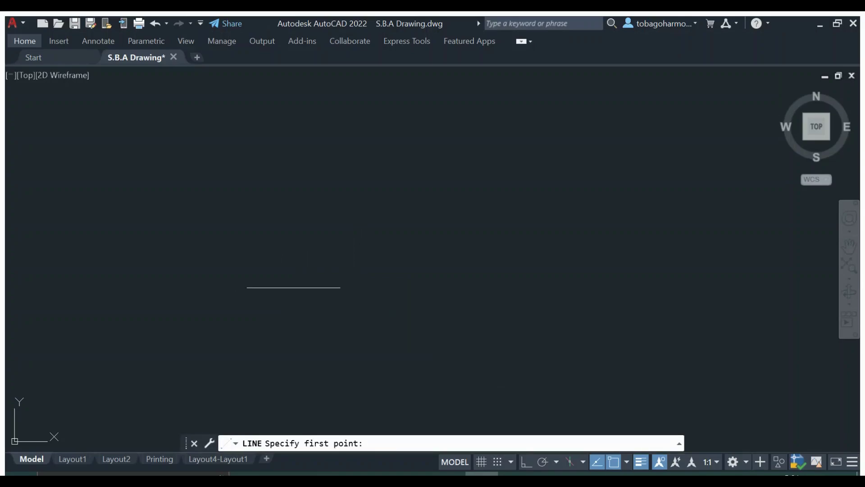
pyautogui.click(269, 290)
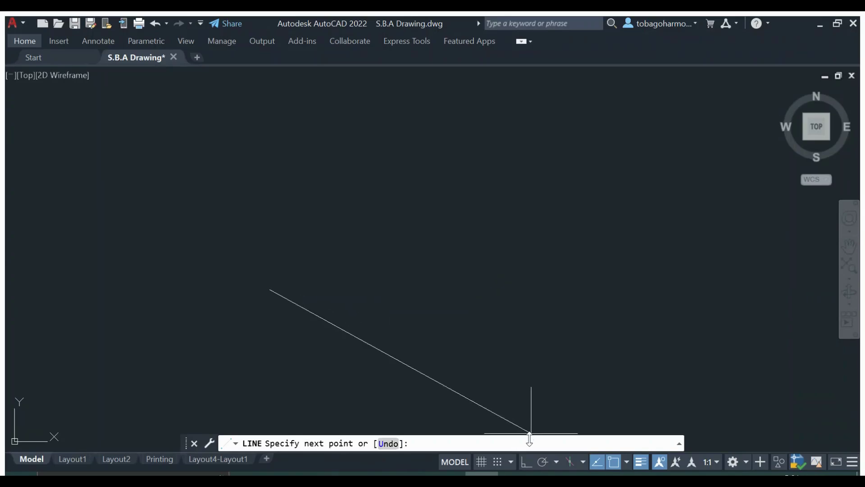
pyautogui.click(524, 462)
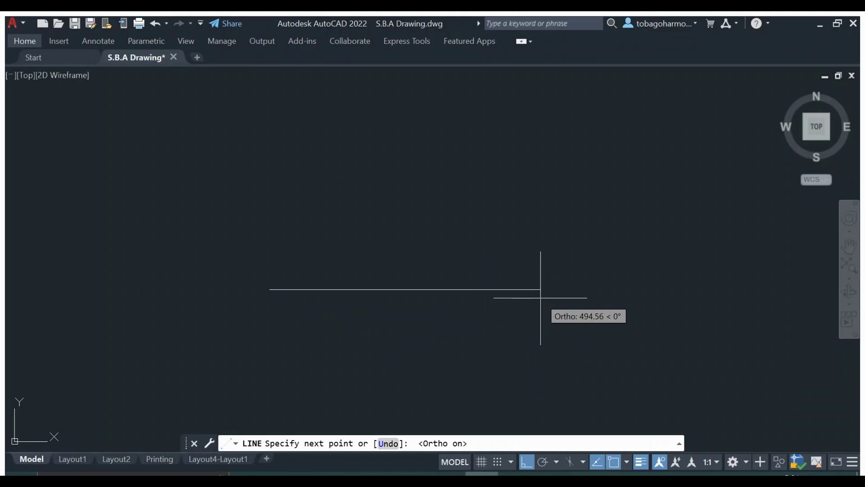
pyautogui.write('500')
pyautogui.press('Return')
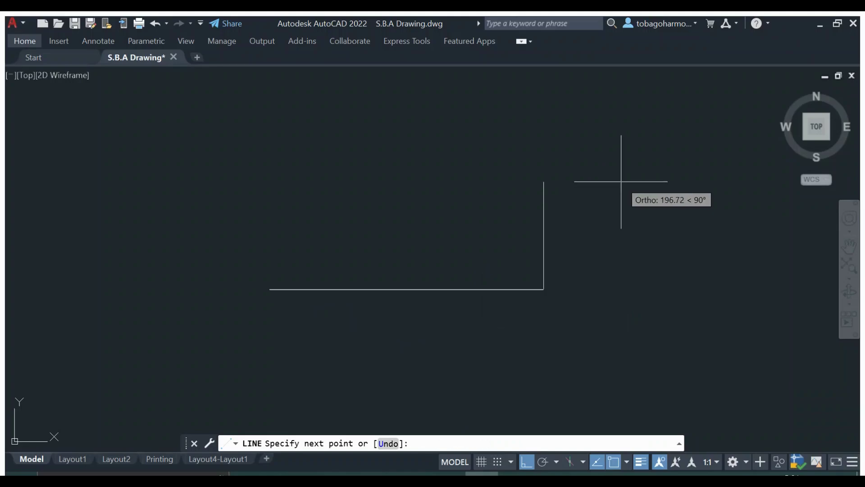
pyautogui.press('Escape')
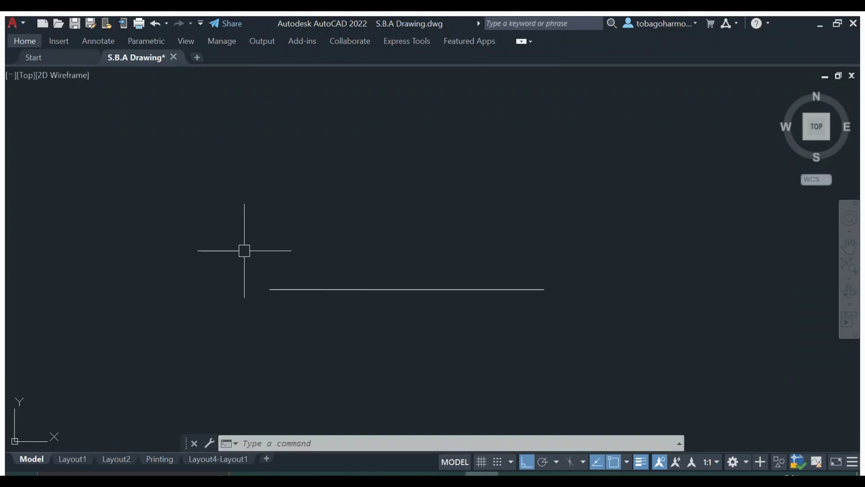
# - Draw a radius-100 arc centred on the line's left end, with Ortho turned off
pyautogui.write('arc')
pyautogui.press('Return')
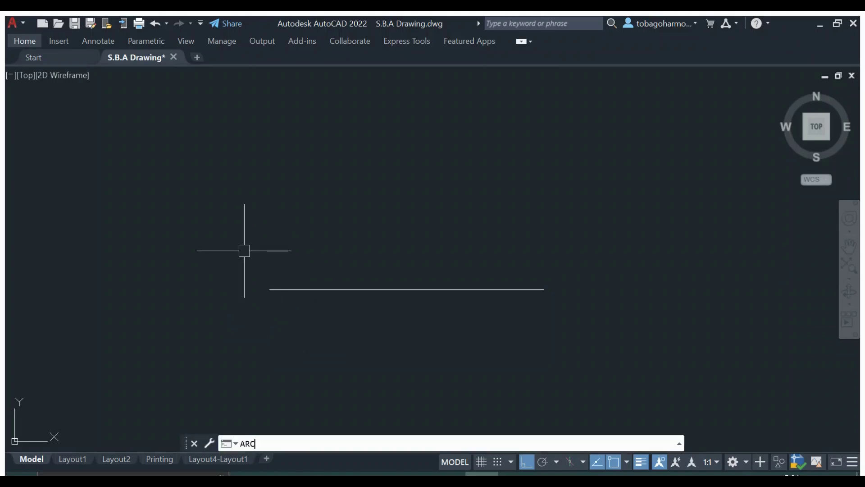
pyautogui.write('c')
pyautogui.press('Return')
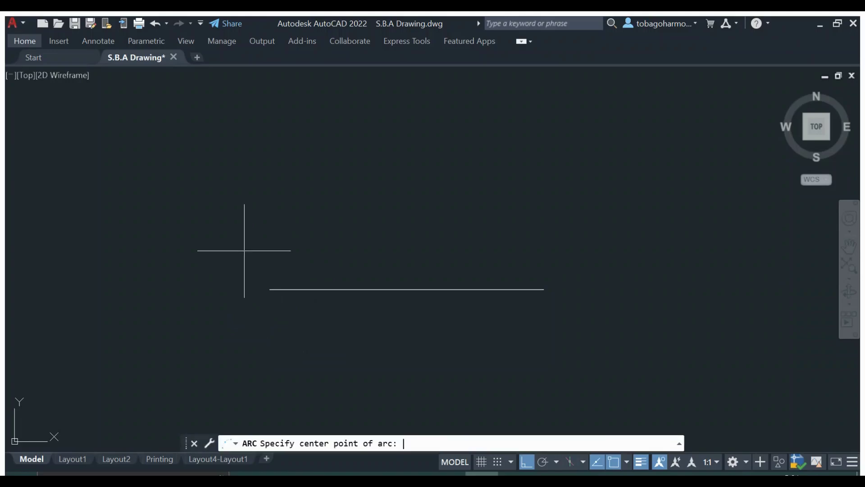
pyautogui.click(269, 290)
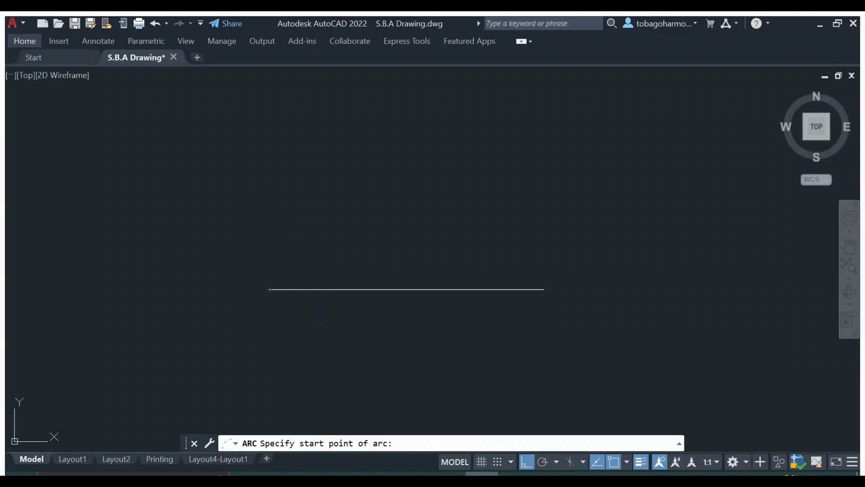
pyautogui.click(526, 460)
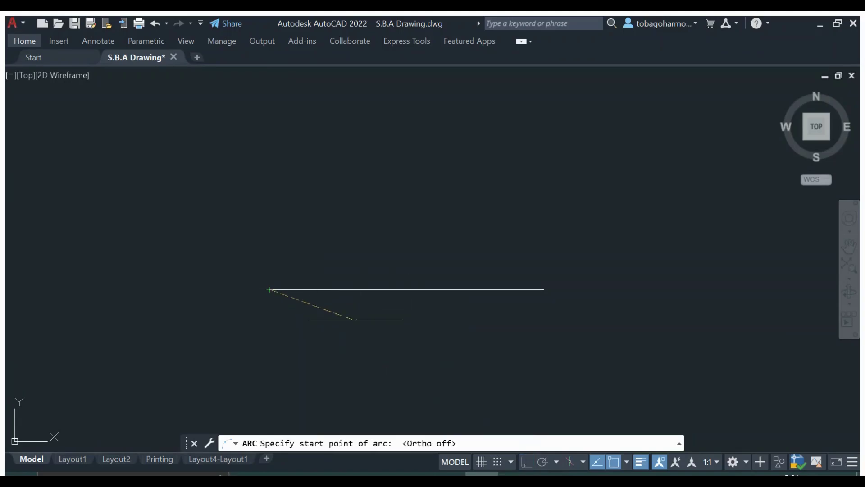
pyautogui.write('100')
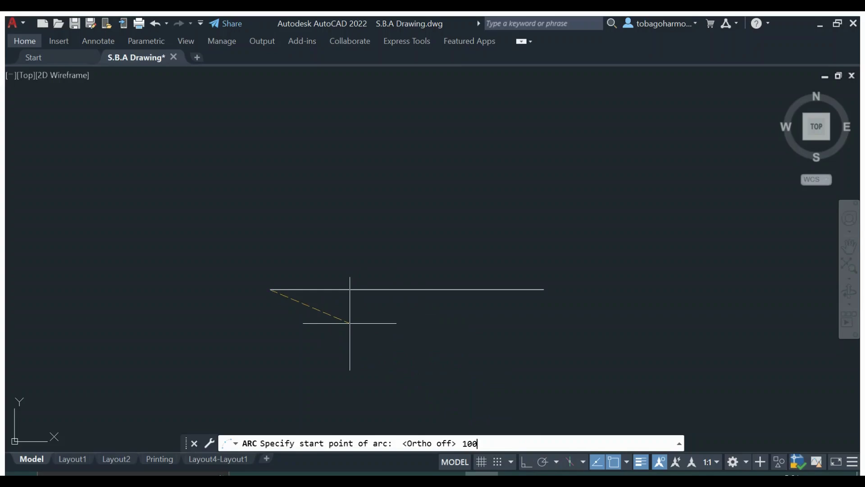
pyautogui.press('Return')
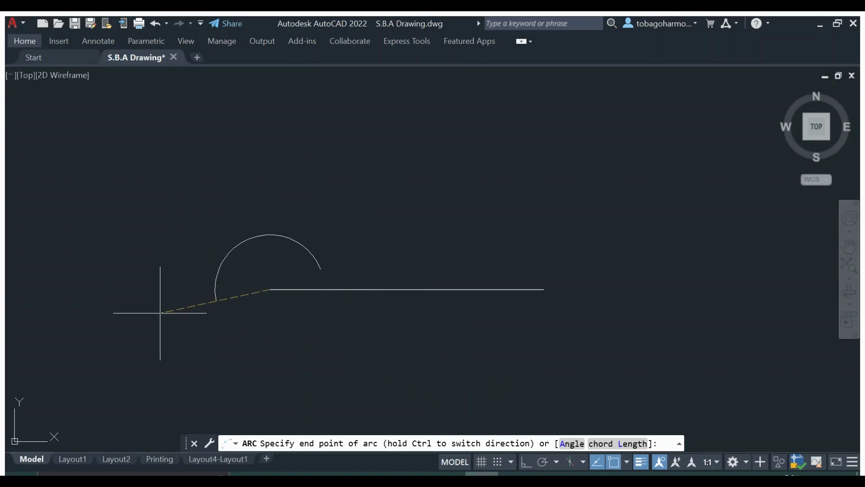
pyautogui.click(164, 312)
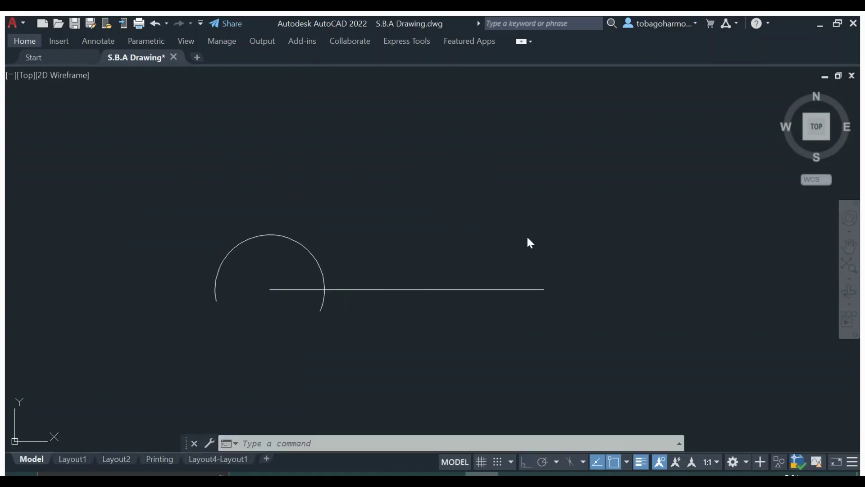
# - Draw a second radius-100 arc centred on the line's right end
pyautogui.press('Return')
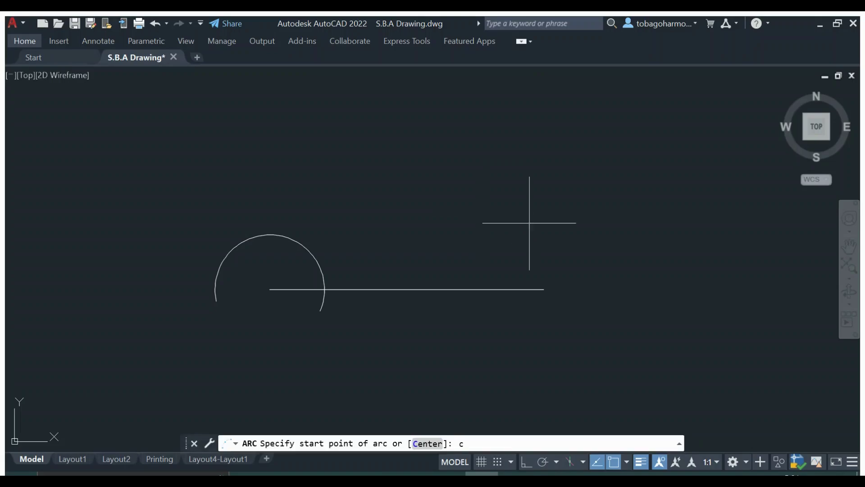
pyautogui.write('c')
pyautogui.press('Return')
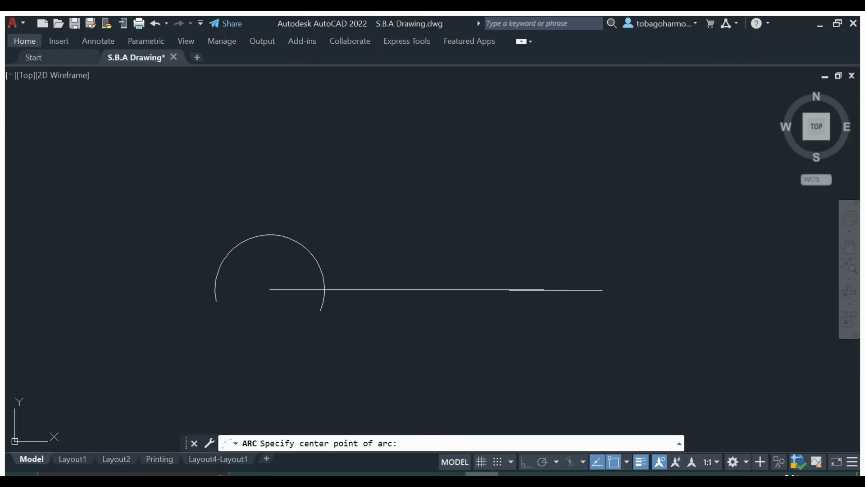
pyautogui.click(544, 290)
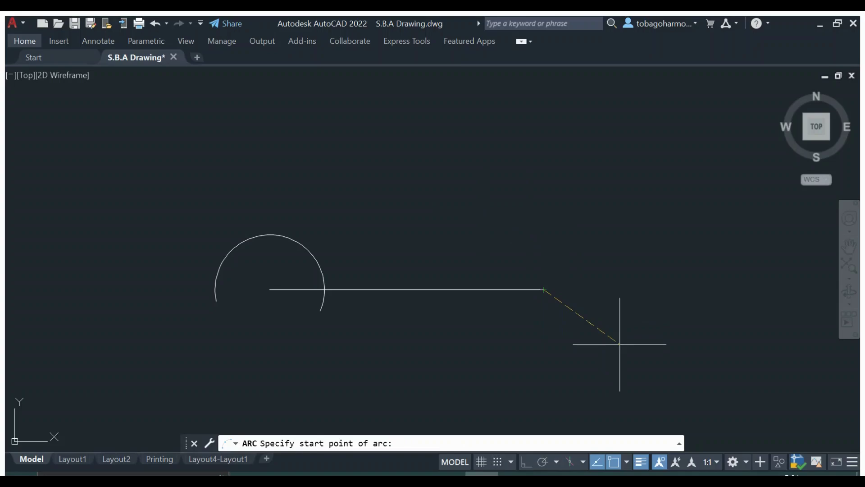
pyautogui.write('100')
pyautogui.press('Return')
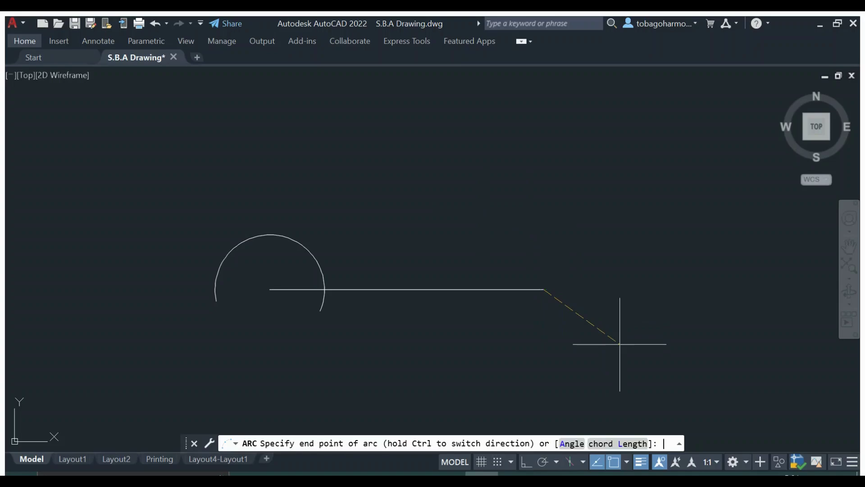
pyautogui.click(450, 347)
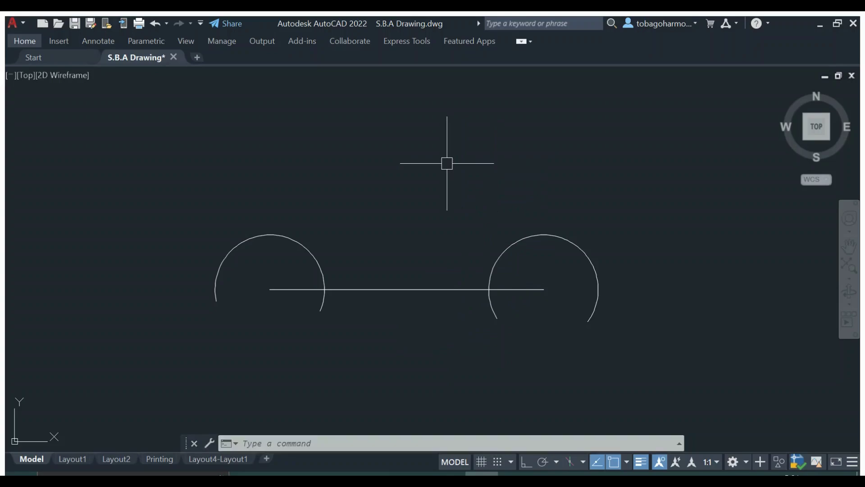
# - Extend the line horizontally leftward from its left end, past the first arc, with Ortho on
pyautogui.write('line')
pyautogui.press('Return')
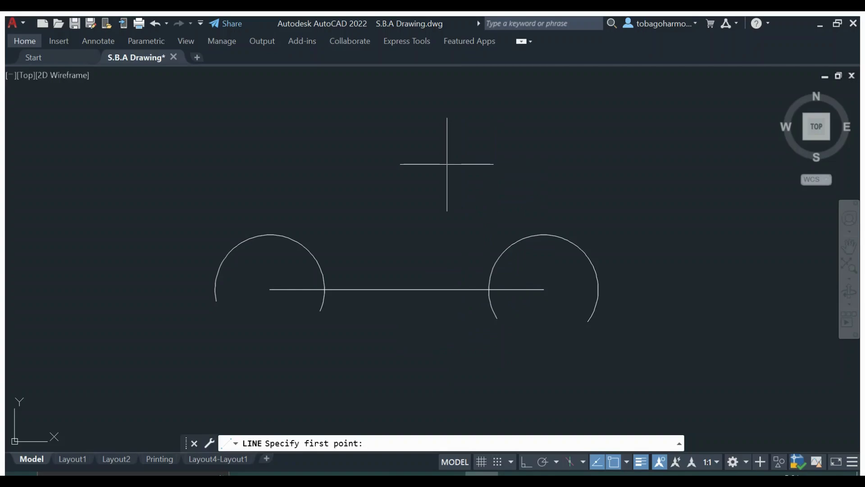
pyautogui.click(270, 289)
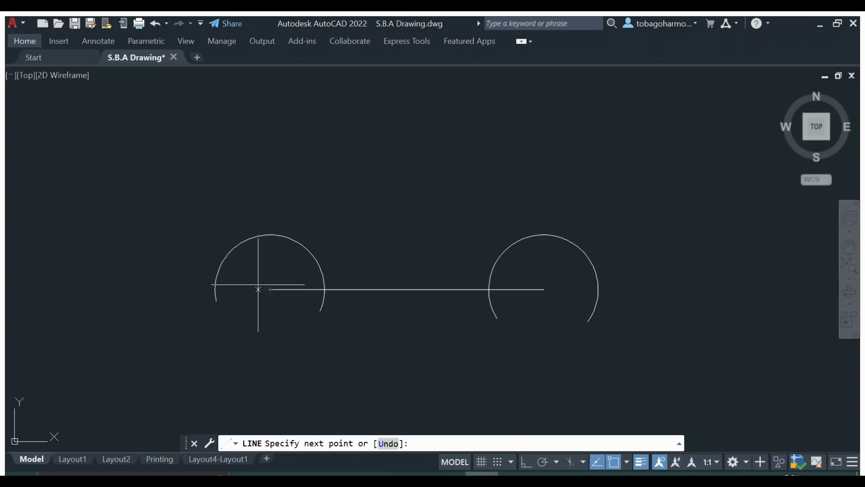
pyautogui.click(526, 461)
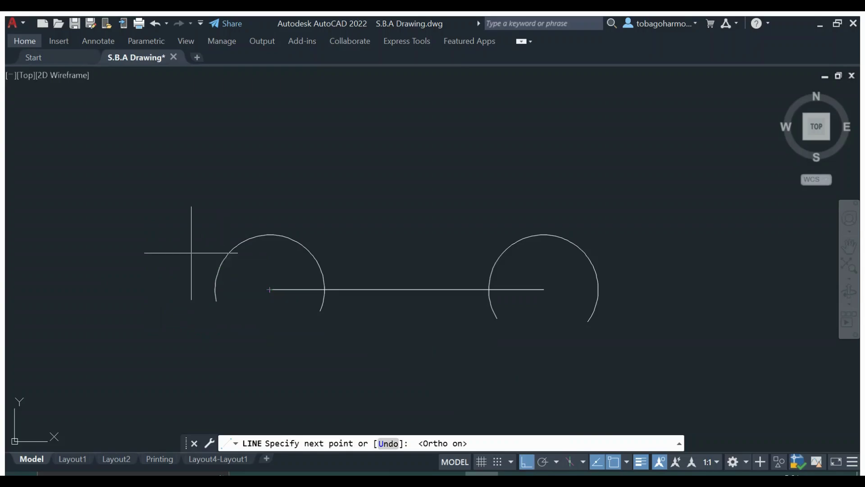
pyautogui.click(144, 260)
pyautogui.press('Return')
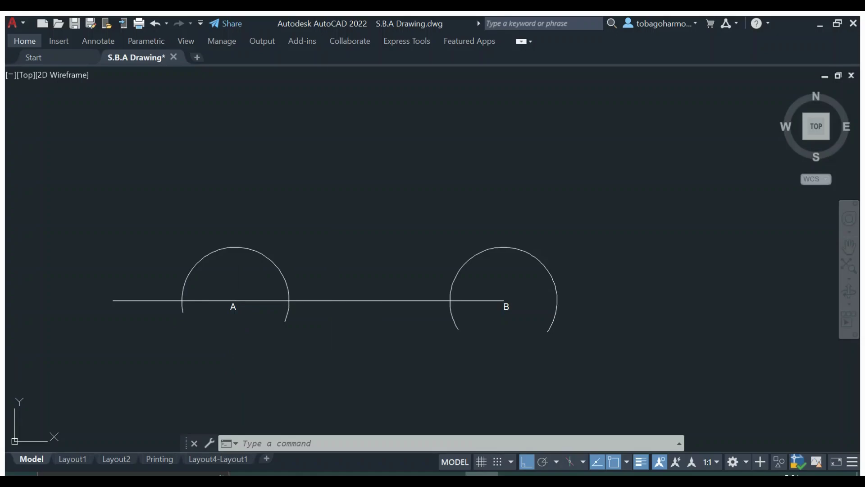
pyautogui.click(332, 300)
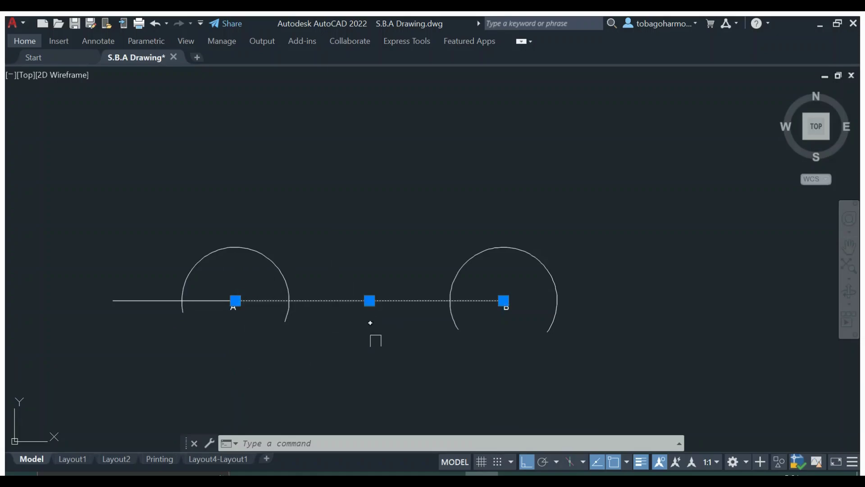
pyautogui.press('Escape')
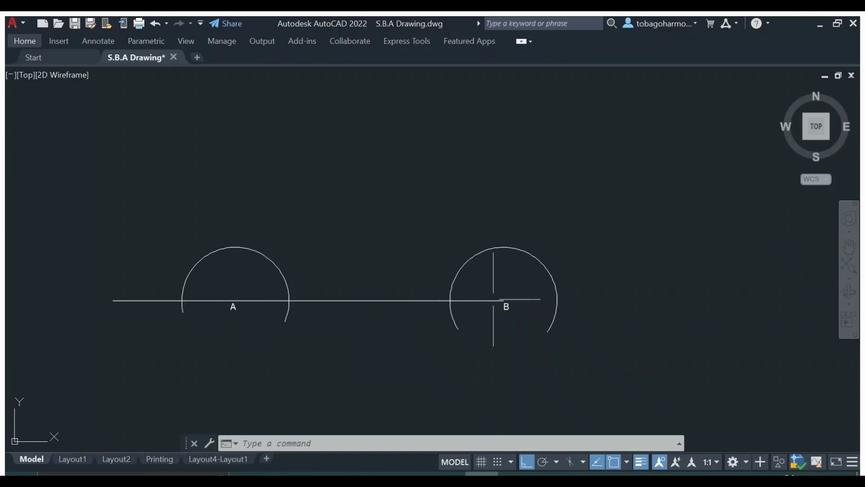
pyautogui.click(381, 299)
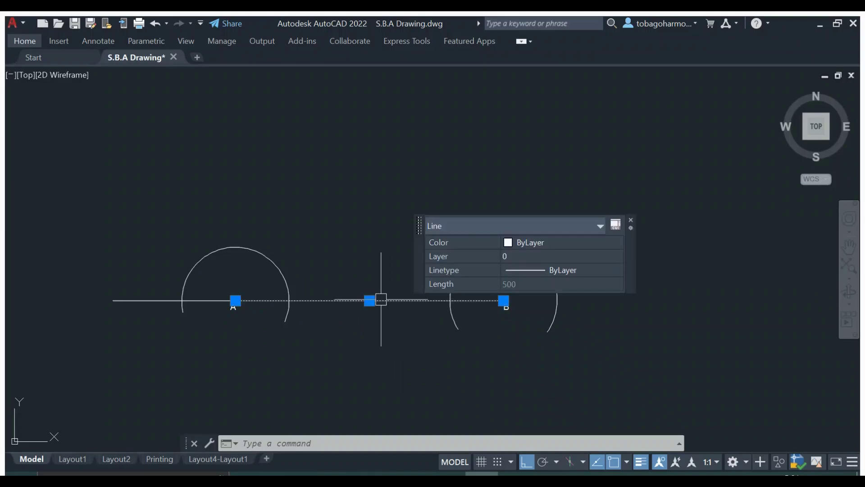
pyautogui.press('Escape')
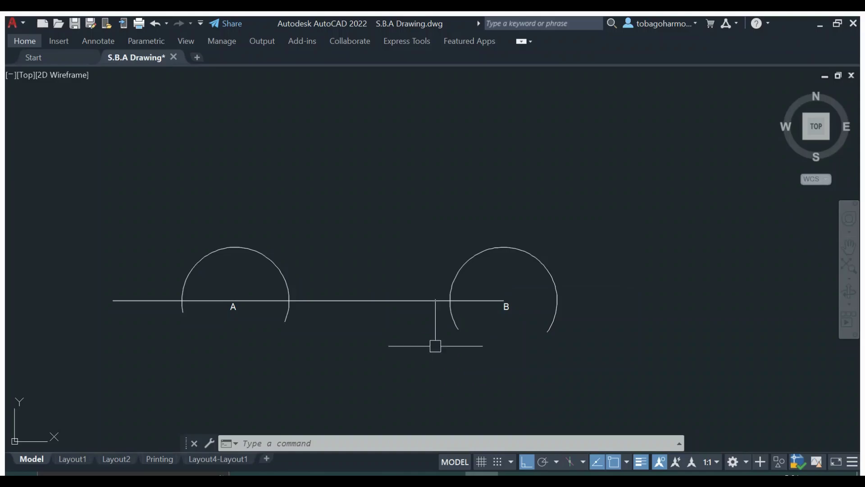
pyautogui.click(278, 271)
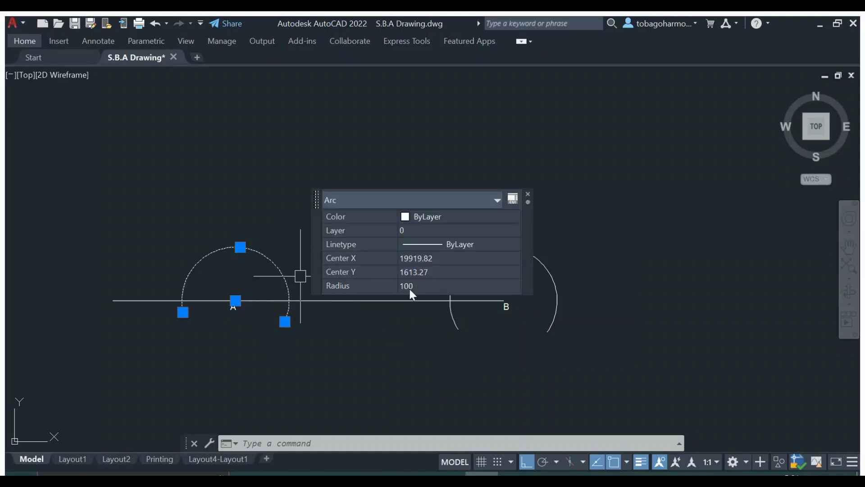
pyautogui.press('Escape')
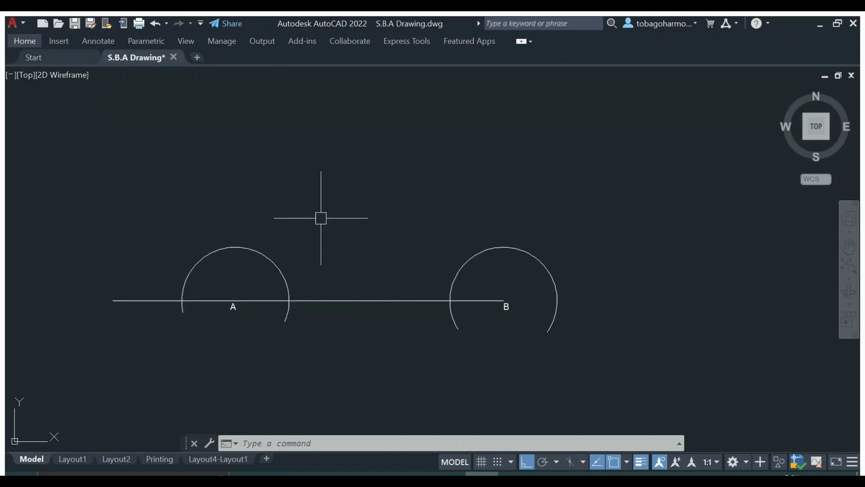
# - Draw a radius-150 arc centred at the right crossing of A's arc and AB, ending above A
pyautogui.write('arc')
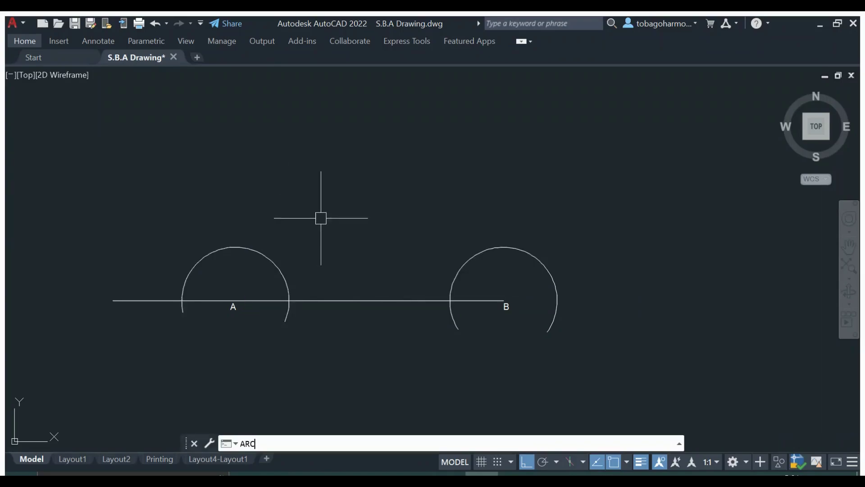
pyautogui.press('Return')
pyautogui.write('c')
pyautogui.press('Return')
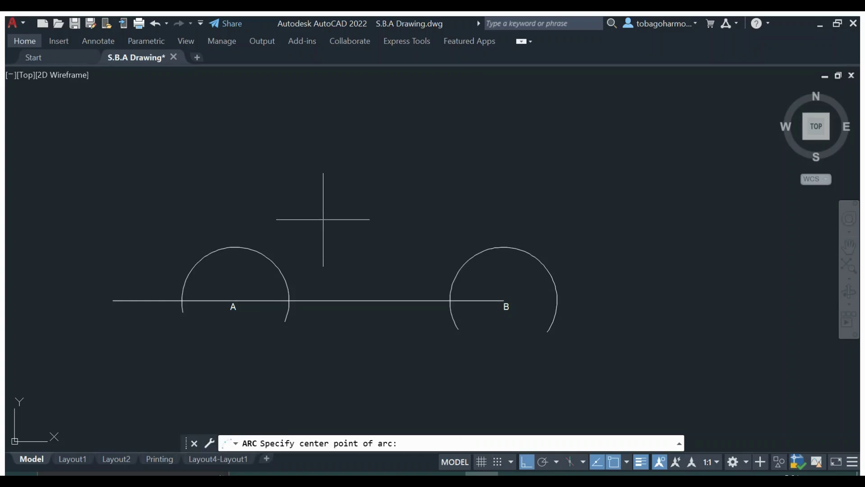
pyautogui.click(289, 301)
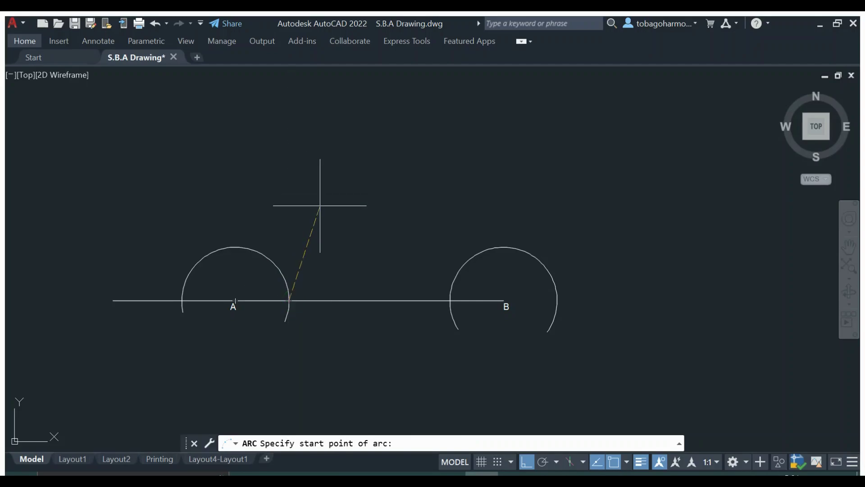
pyautogui.write('150')
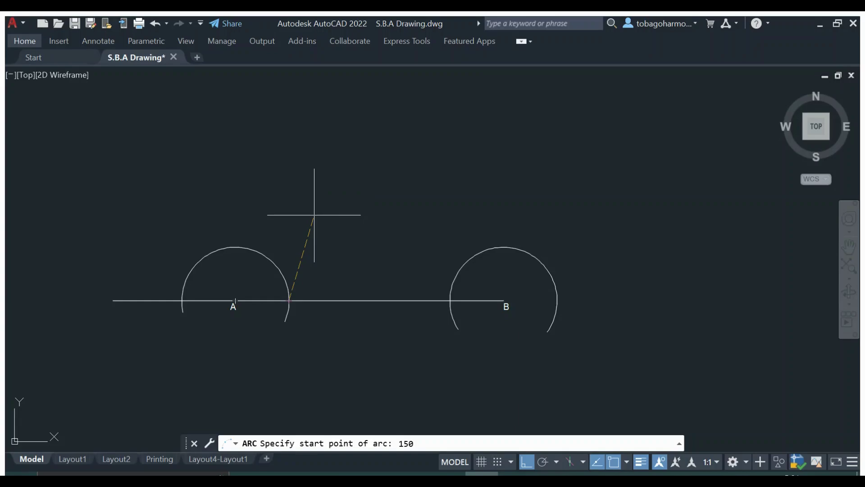
pyautogui.press('Return')
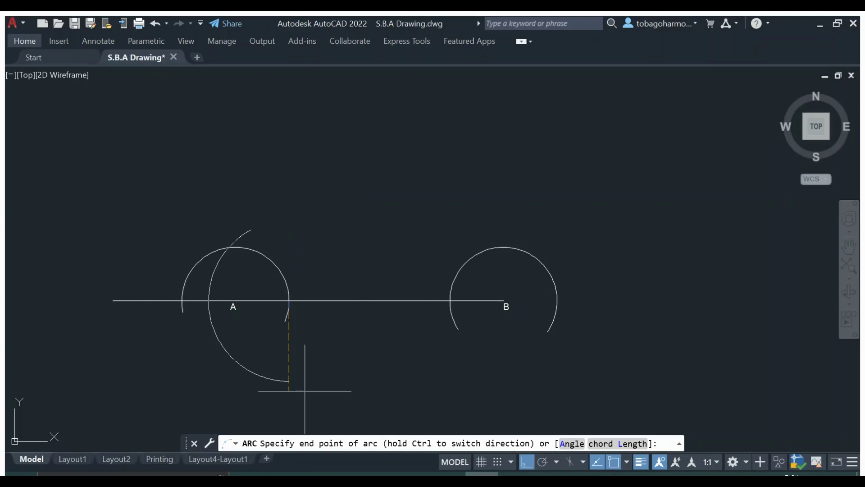
pyautogui.click(231, 256)
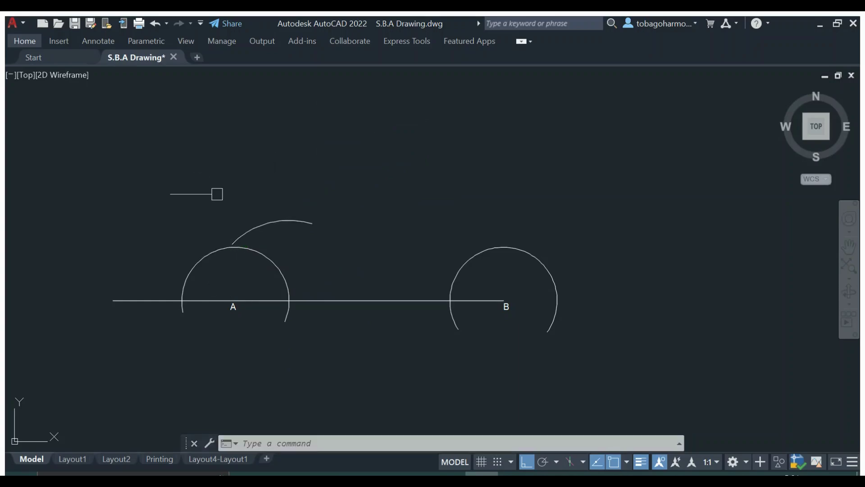
# - With Ortho off, draw a radius-150 arc centred at the left crossing on AB, crossing the first arc
pyautogui.click(526, 462)
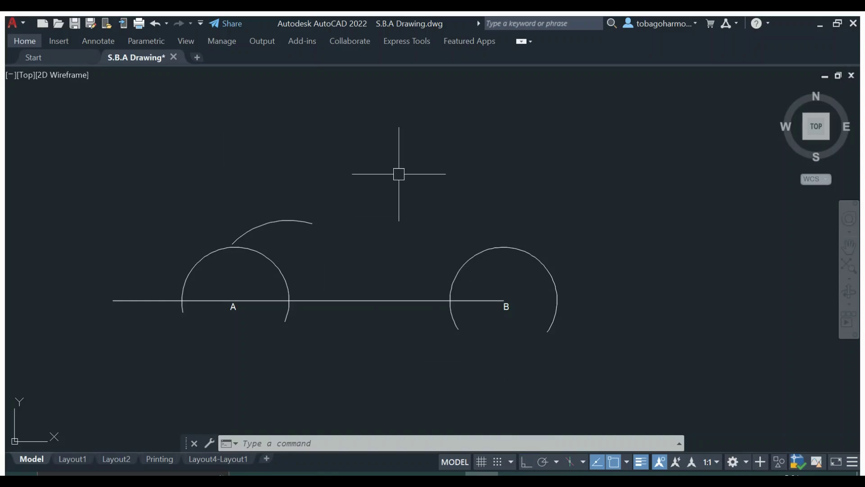
pyautogui.write('arc')
pyautogui.press('Return')
pyautogui.write('c')
pyautogui.press('Return')
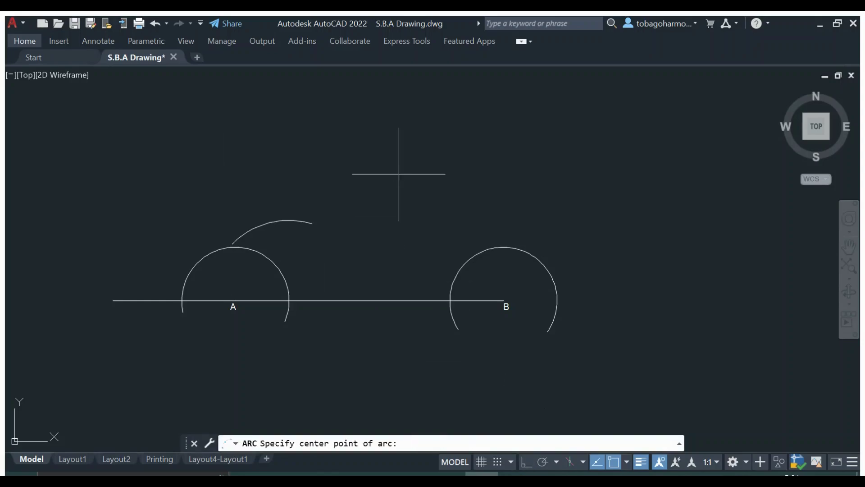
pyautogui.click(182, 300)
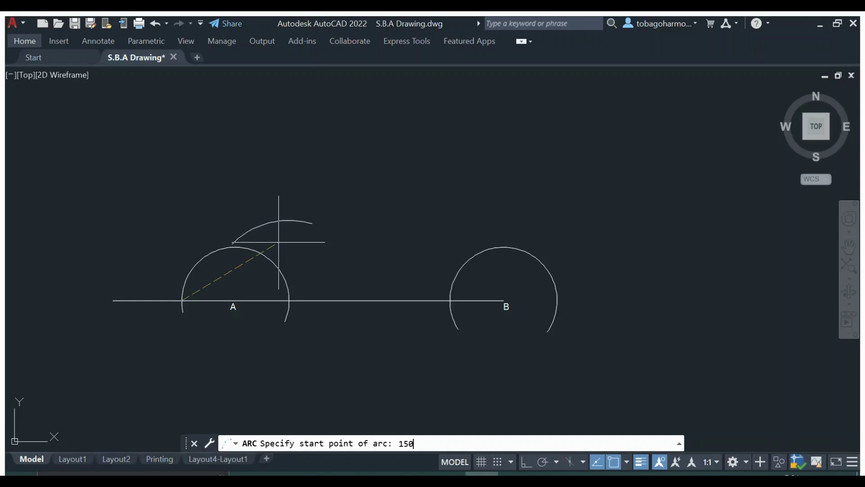
pyautogui.press('Return')
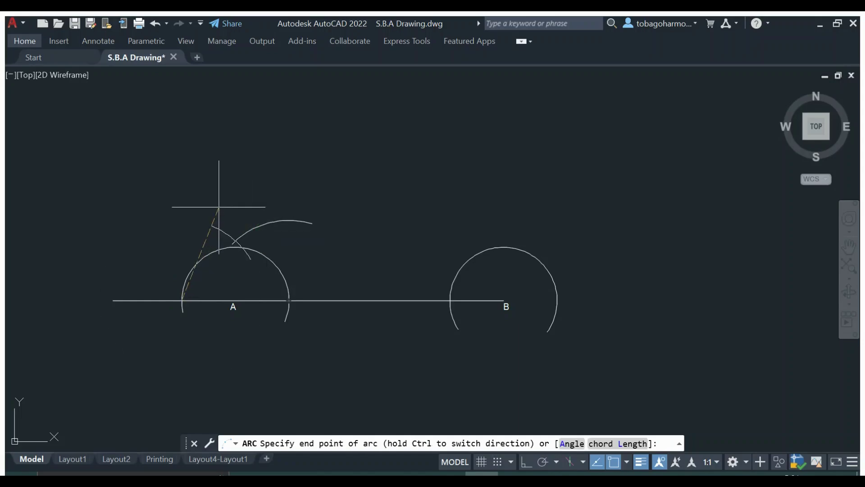
pyautogui.click(200, 210)
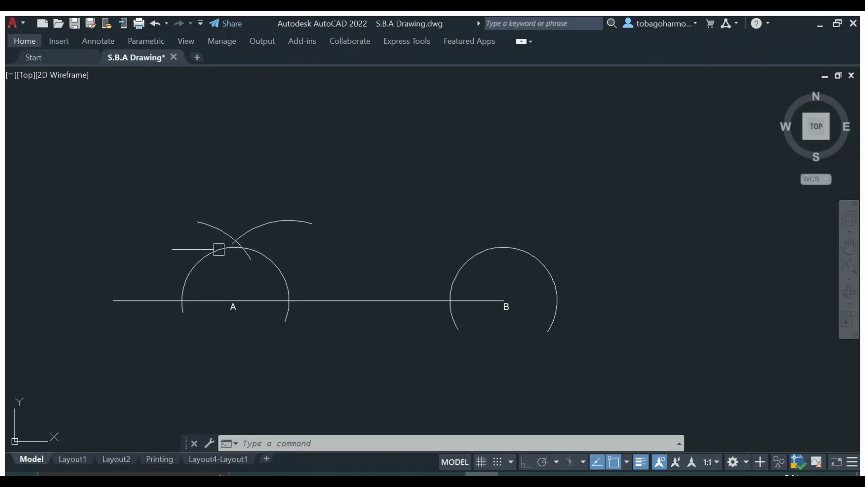
# - Draw a vertical line from point A up to the intersection of the two 150-radius arcs
pyautogui.scroll(4, 221, 247)
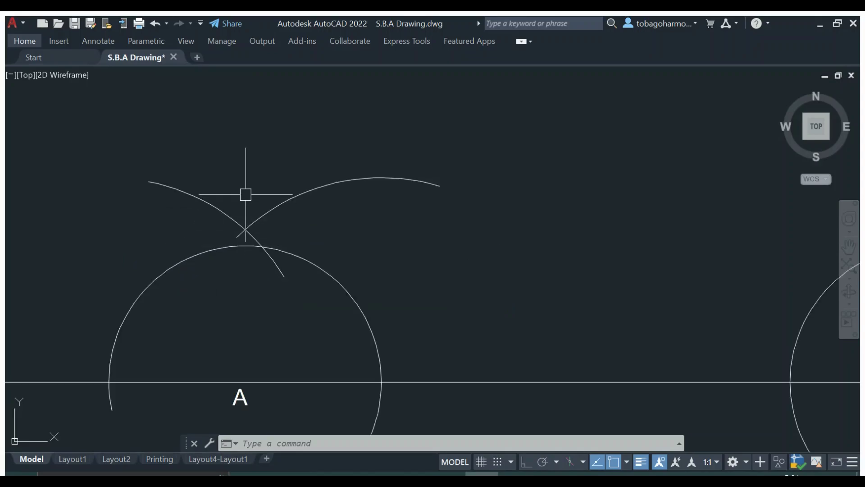
pyautogui.scroll(-2, 250, 187)
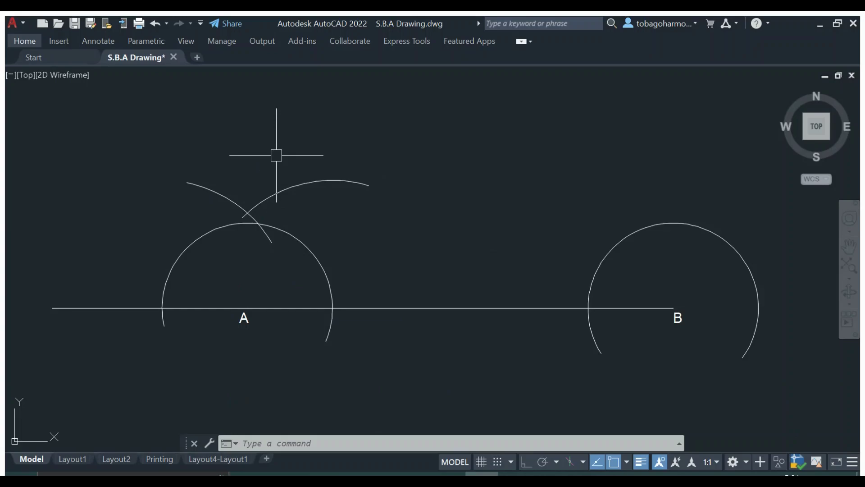
pyautogui.write('LINE')
pyautogui.press('Return')
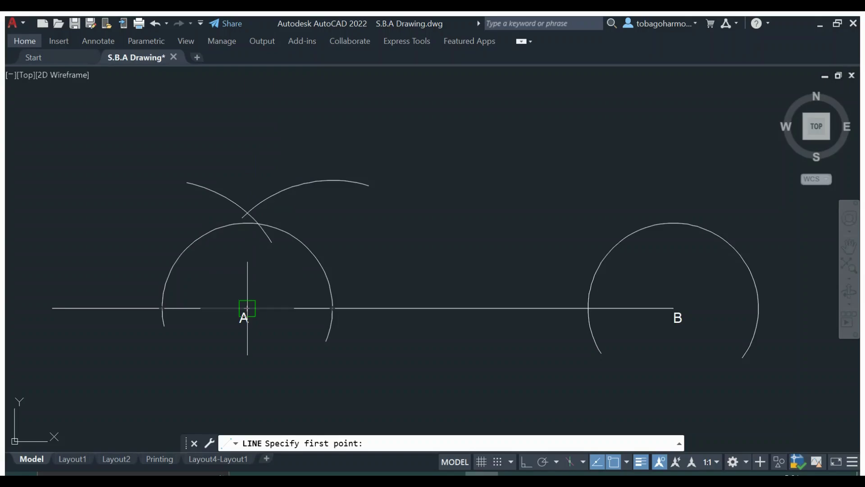
pyautogui.click(247, 308)
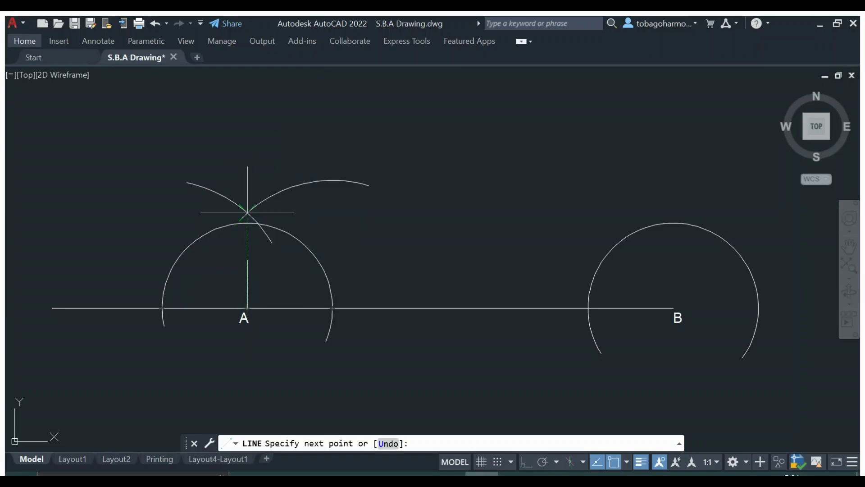
pyautogui.click(247, 212)
pyautogui.press('Escape')
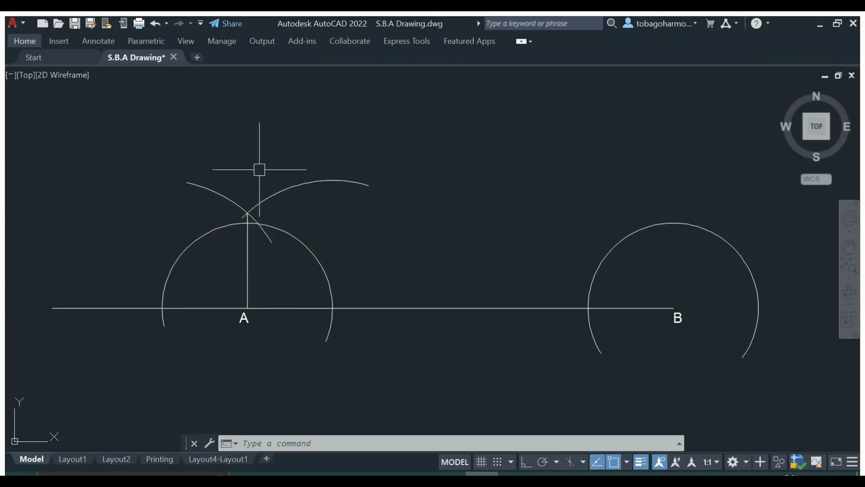
pyautogui.scroll(5, 249, 210)
pyautogui.scroll(-6, 237, 220)
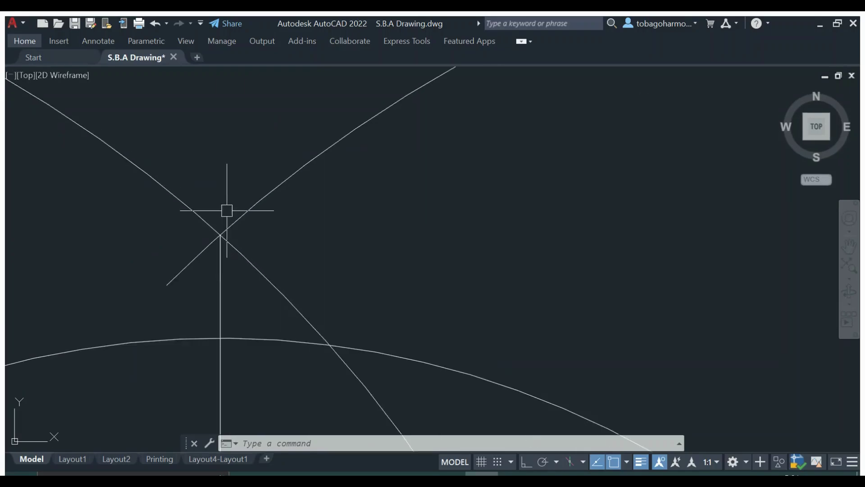
pyautogui.scroll(4, 334, 225)
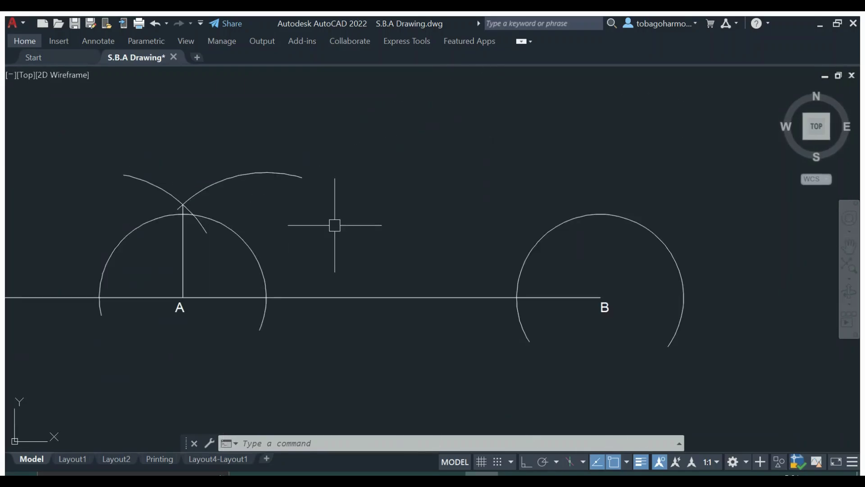
# - Add a 90° DIMANG dimension between the vertical line and AB, then recentre the view
pyautogui.write('DIMAN')
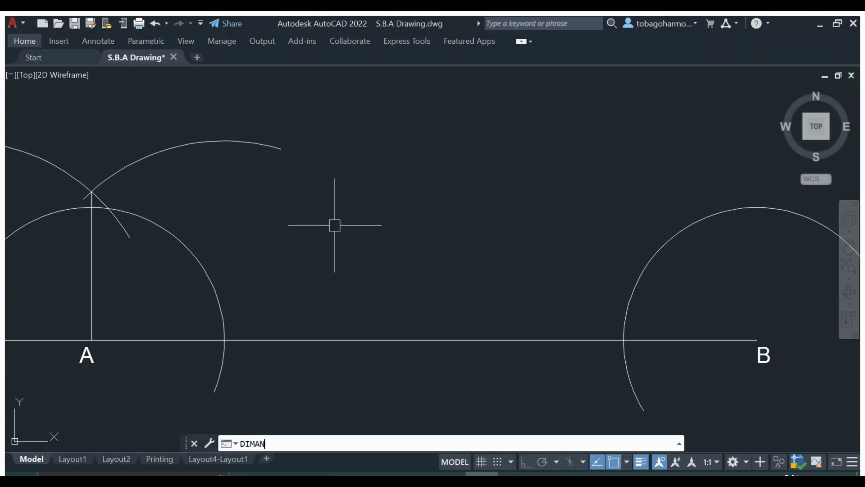
pyautogui.write('G')
pyautogui.press('Return')
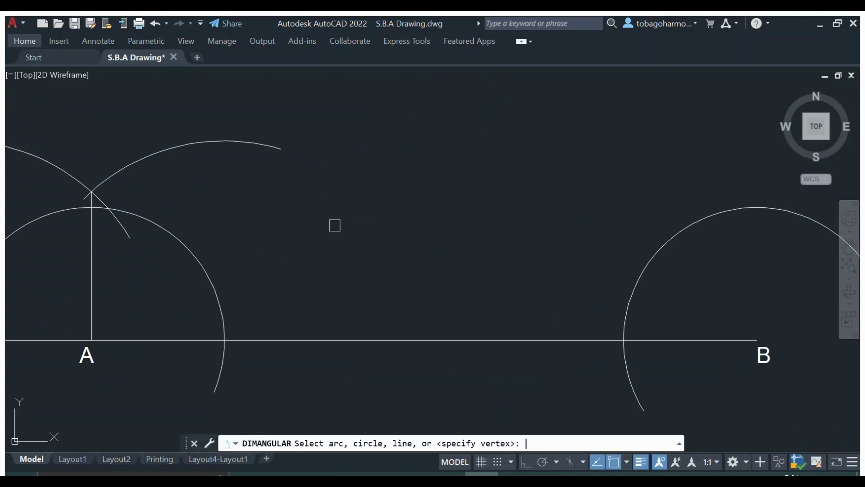
pyautogui.click(93, 287)
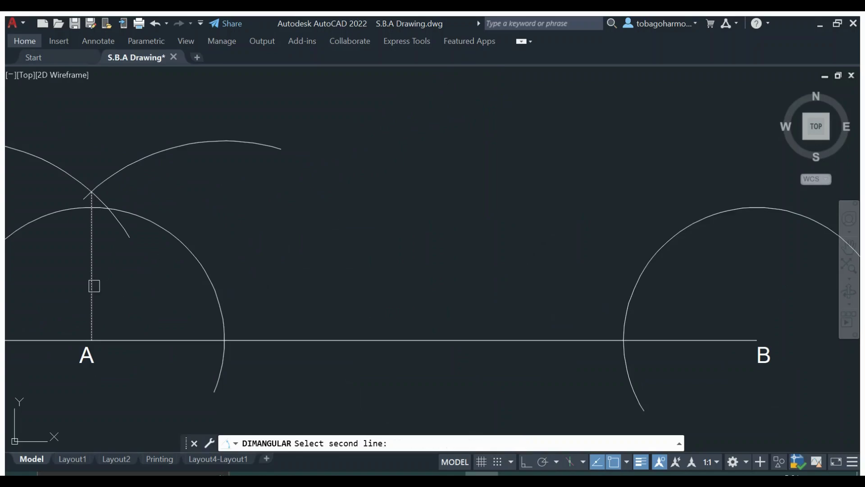
pyautogui.click(164, 339)
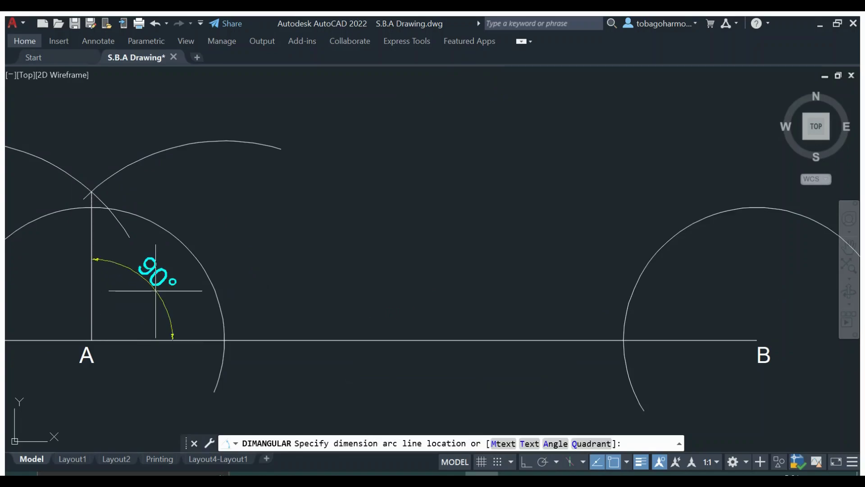
pyautogui.click(156, 291)
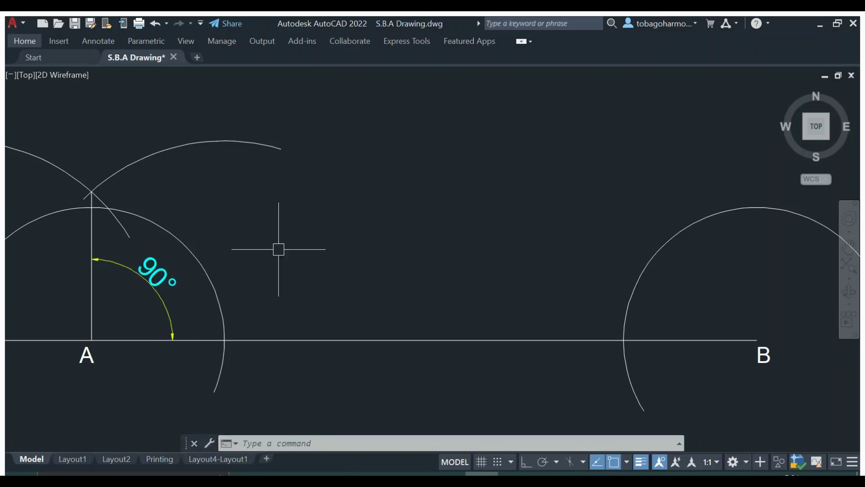
pyautogui.scroll(-2, 279, 248)
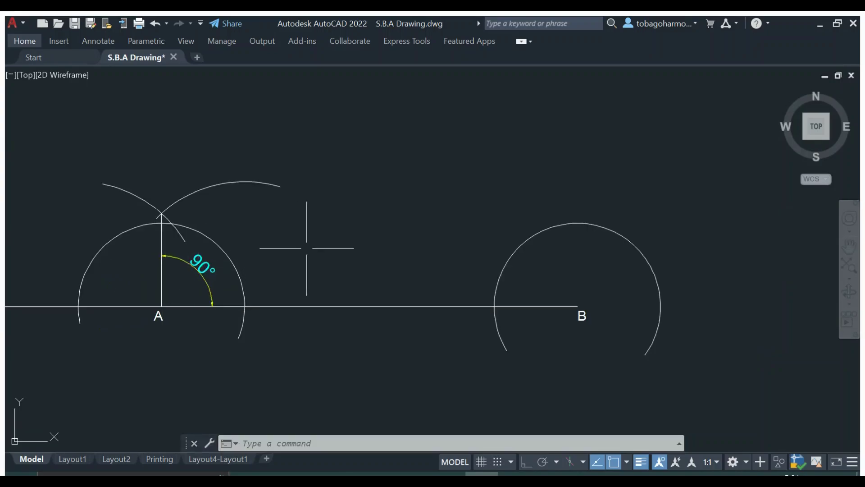
pyautogui.scroll(-2, 309, 247)
pyautogui.moveTo(333, 234); pyautogui.dragTo(319, 264, button='middle')
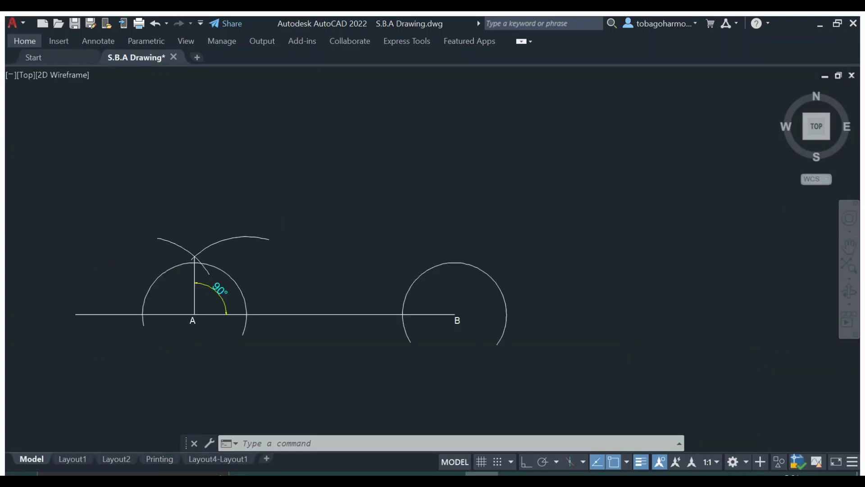